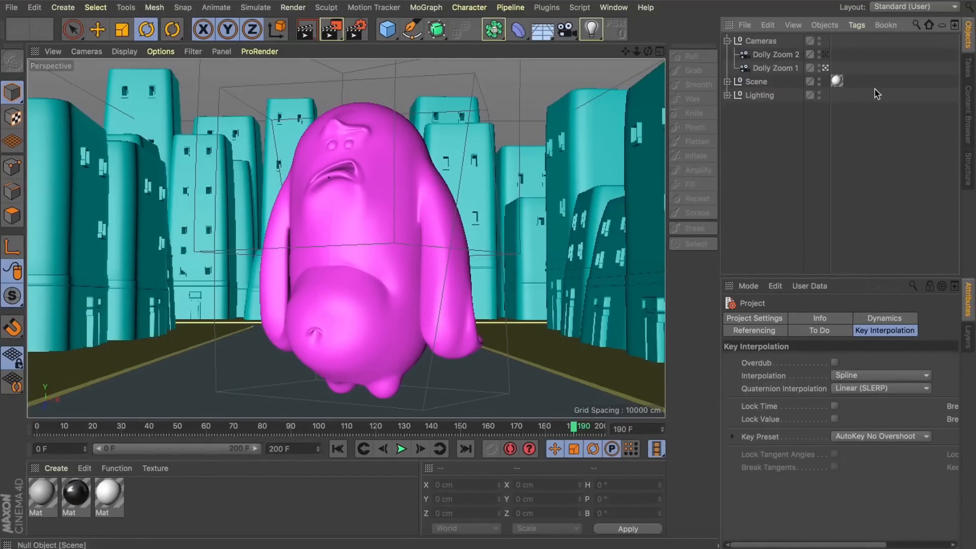
Leave the Dolly Zoom 1 camera view and examine the city and character layout from several angles.
click(825, 68)
click(826, 68)
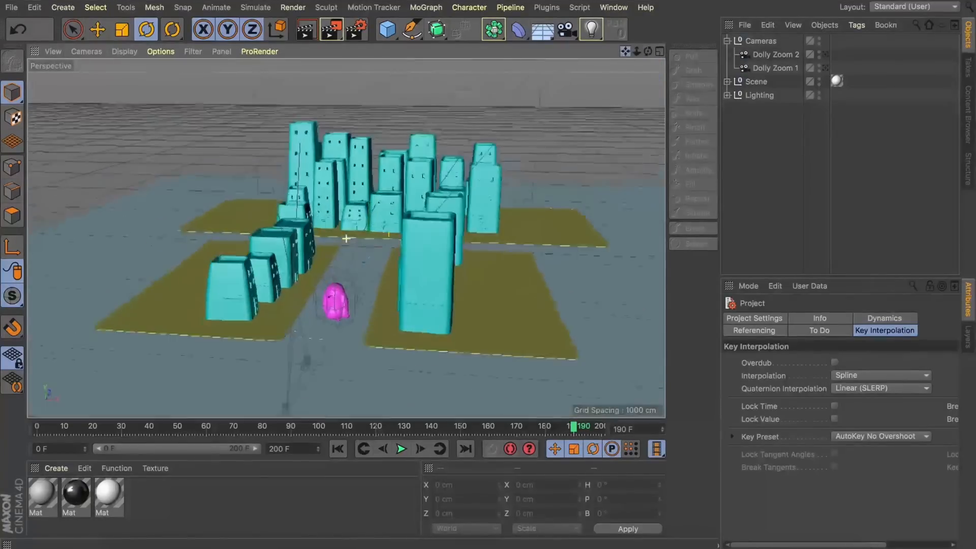
mouse_move(648, 51)
mouse_down()
mouse_move(667, 58)
mouse_move(648, 49)
mouse_up()
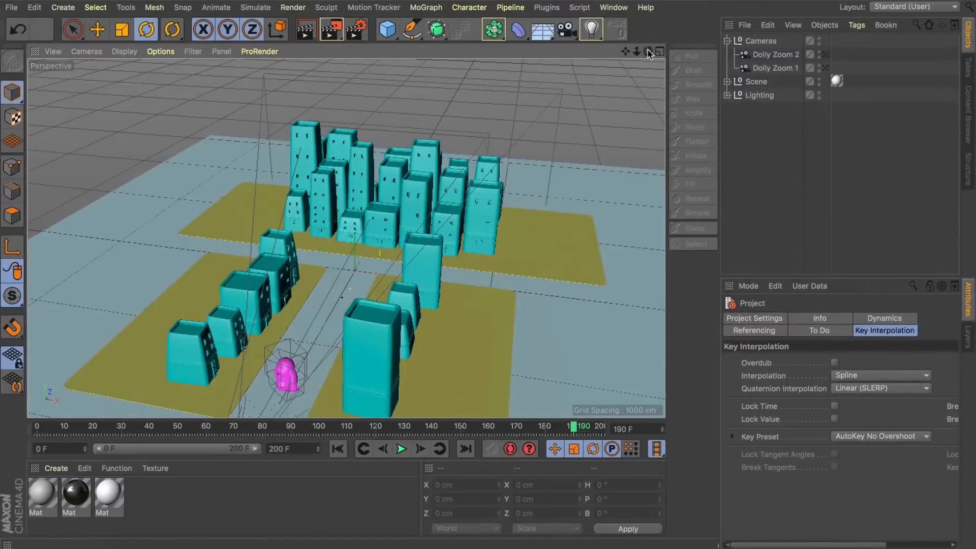
mouse_move(648, 50)
mouse_down()
mouse_move(664, 55)
mouse_move(648, 50)
mouse_up()
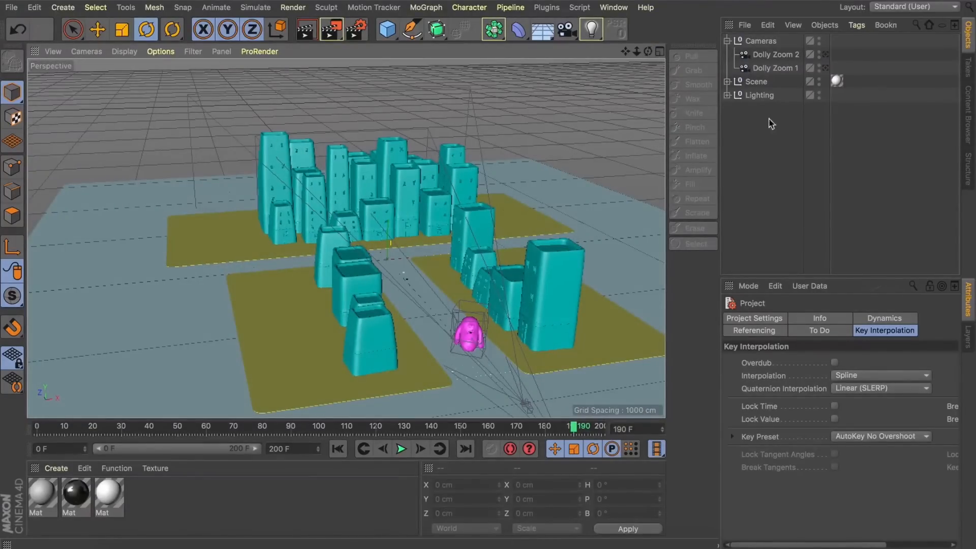
Inspect the Scene group's objects and layers, switching the Sidewalk and Buildings layers' visibility off and back on.
click(728, 81)
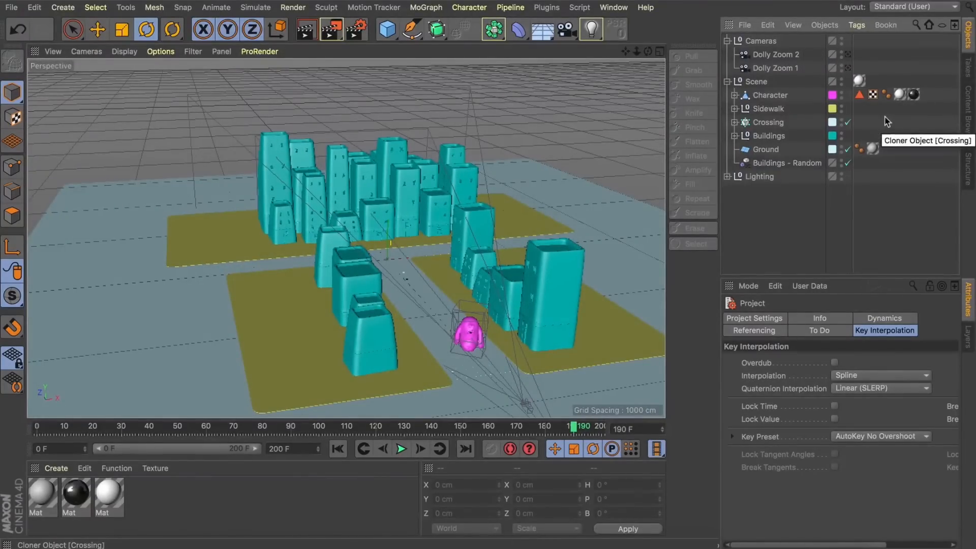
click(968, 337)
click(813, 334)
click(812, 334)
click(813, 323)
click(813, 323)
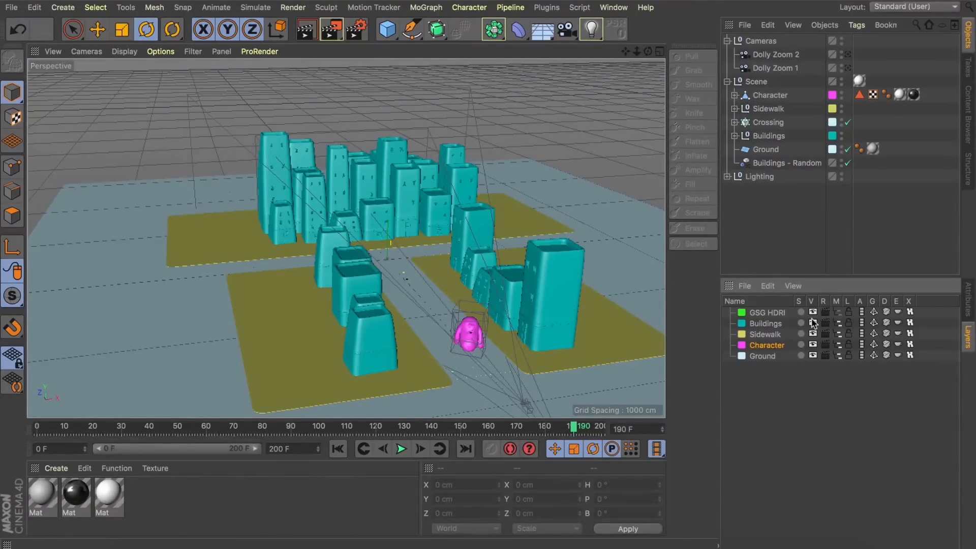
Preview the viewport without layer colors, restore Layer Color display, and collapse the Scene group.
click(154, 52)
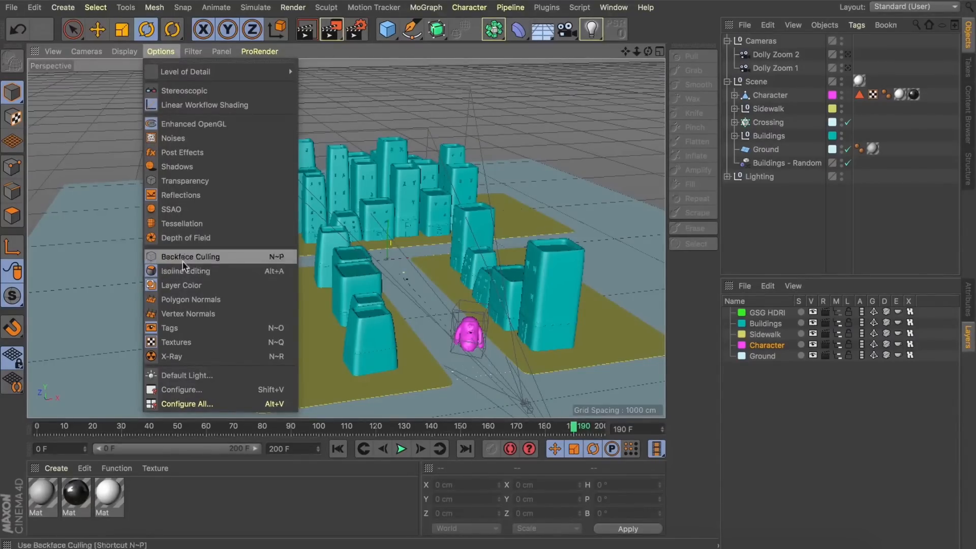
click(179, 283)
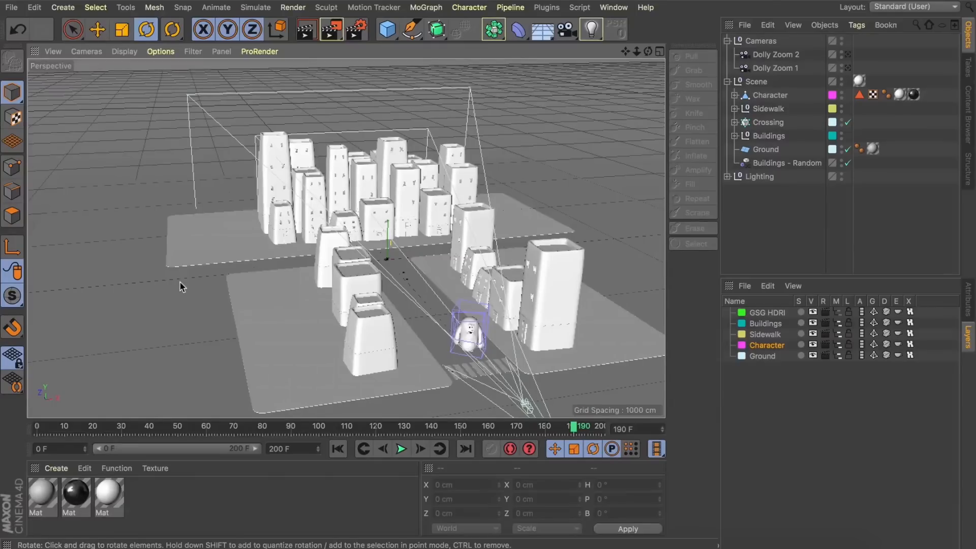
click(160, 51)
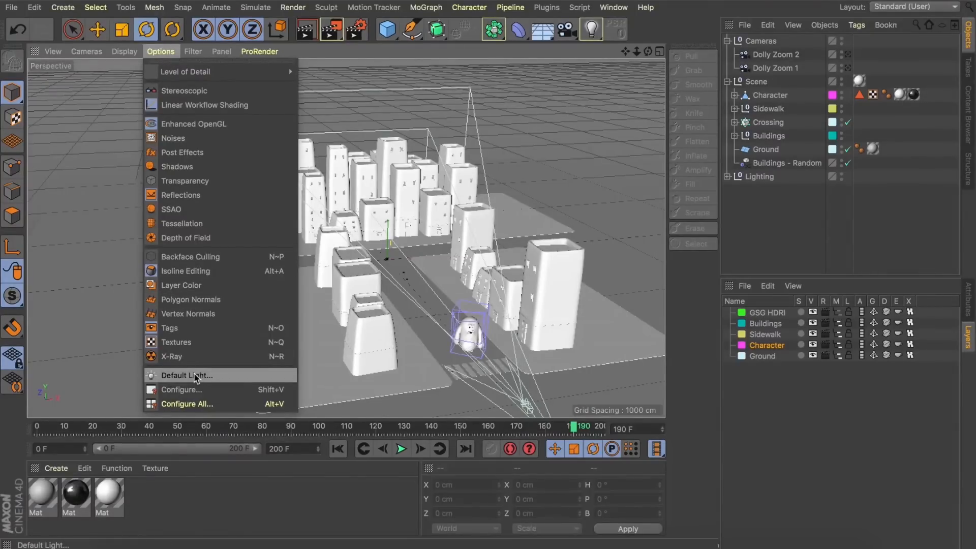
click(182, 284)
click(728, 82)
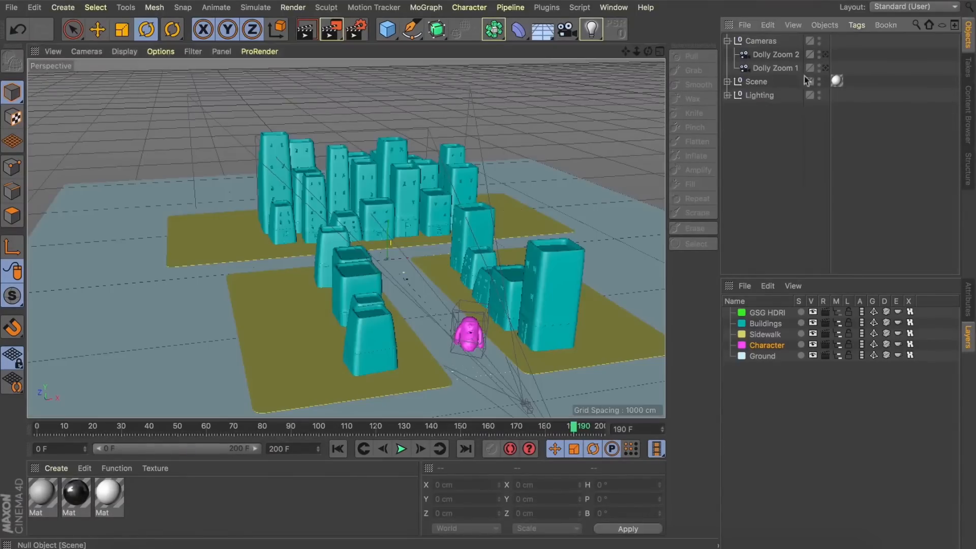
Look through the Dolly Zoom 1 camera and hide both dolly zoom cameras in the viewport and render.
click(777, 69)
click(825, 67)
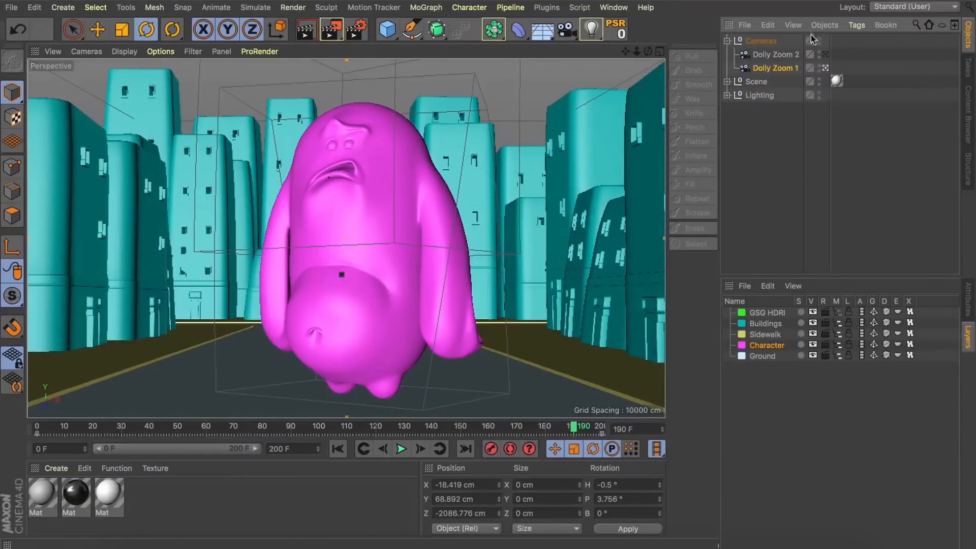
key(alt)
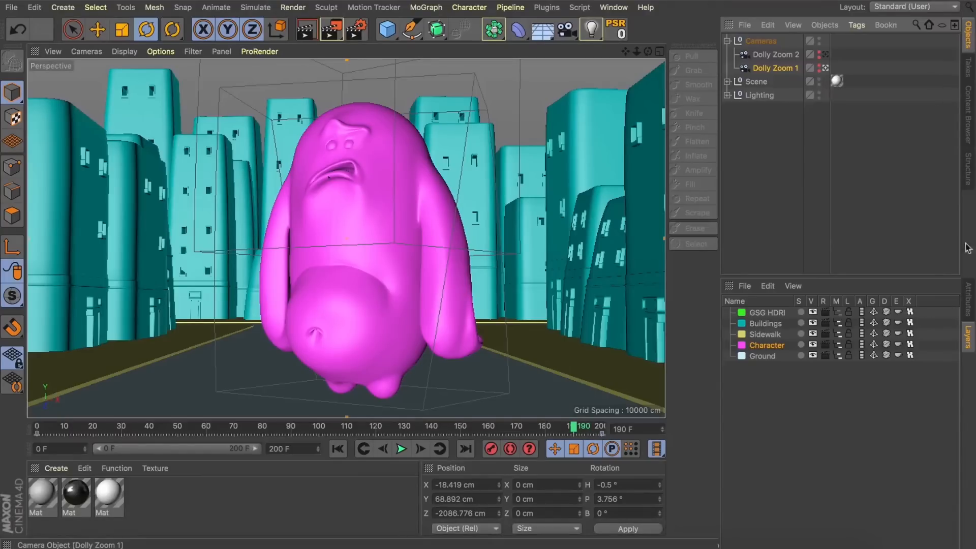
Review the Dolly Zoom 1 camera's focal length settings at the first frame and play its animation.
click(966, 309)
click(338, 448)
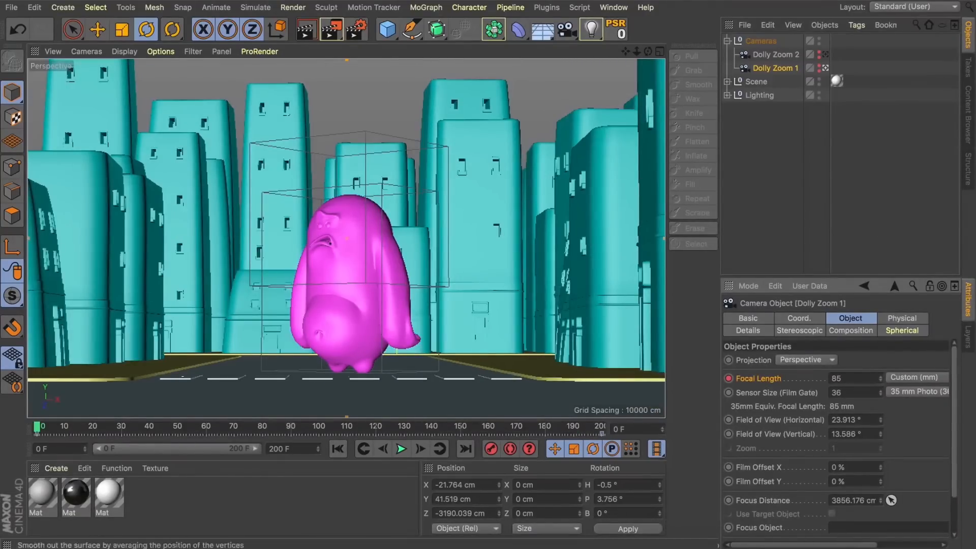
click(770, 68)
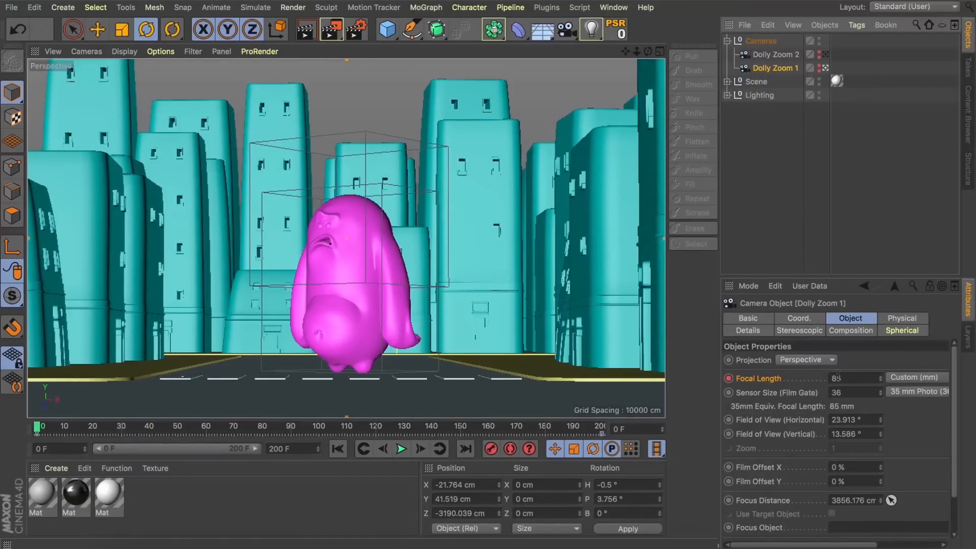
click(401, 449)
Delete the Cameras group and add a new camera to the scene.
click(758, 40)
key(BackSpace)
click(567, 30)
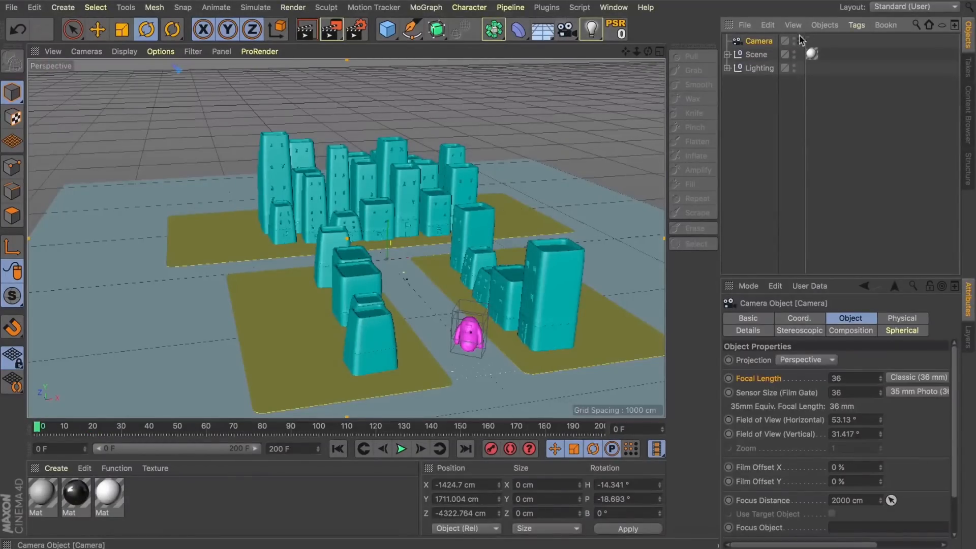
Set the new camera's focal length to 85 mm and frame the full character centered in front of the buildings.
click(836, 379)
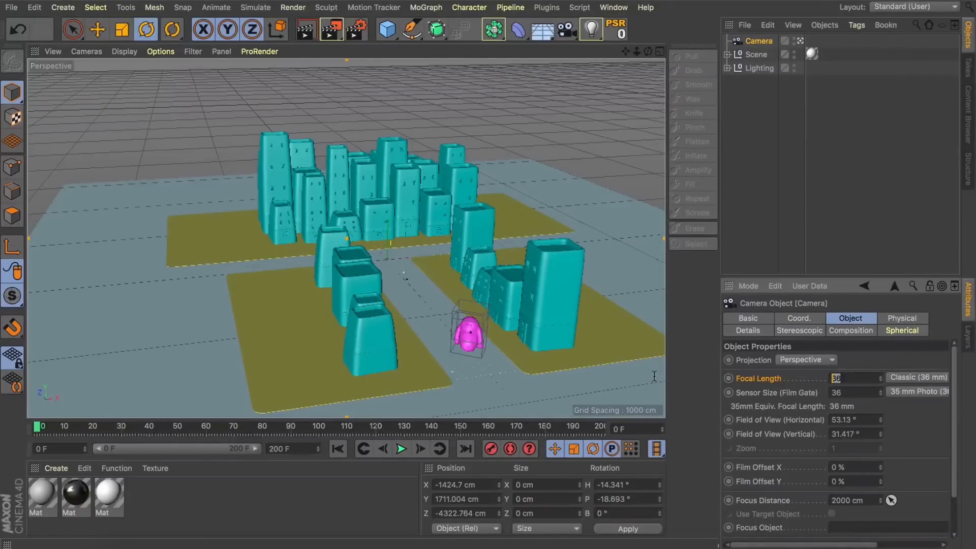
text(85)
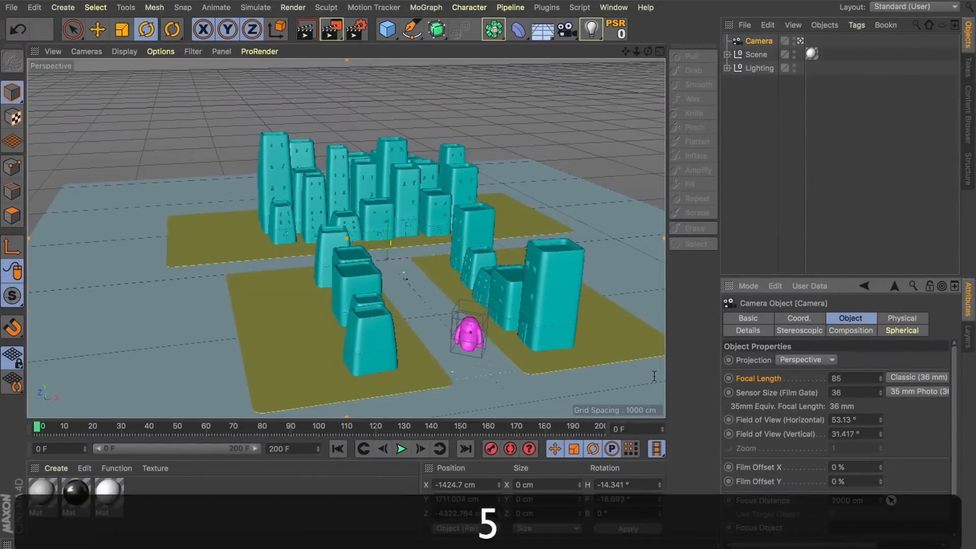
key(Return)
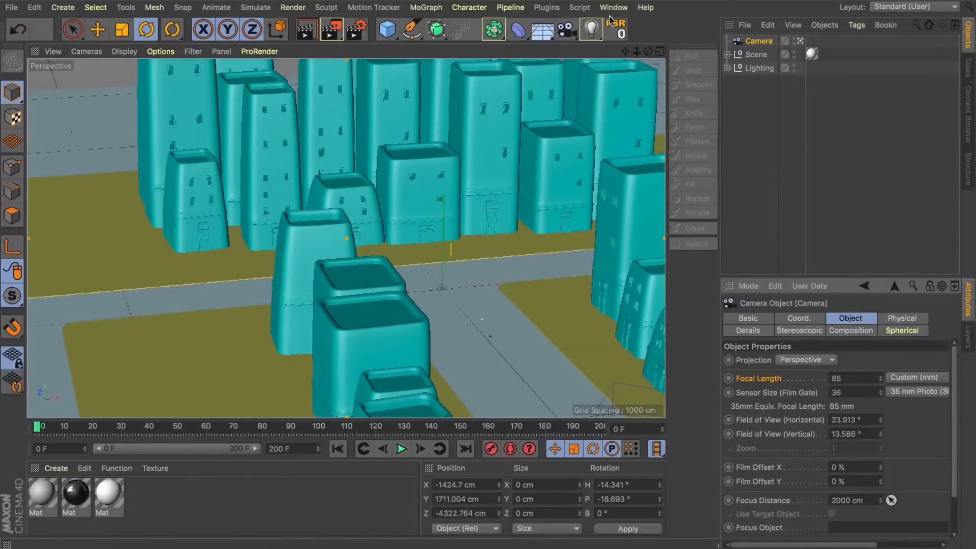
drag(626, 51, 674, 10)
drag(649, 51, 623, 54)
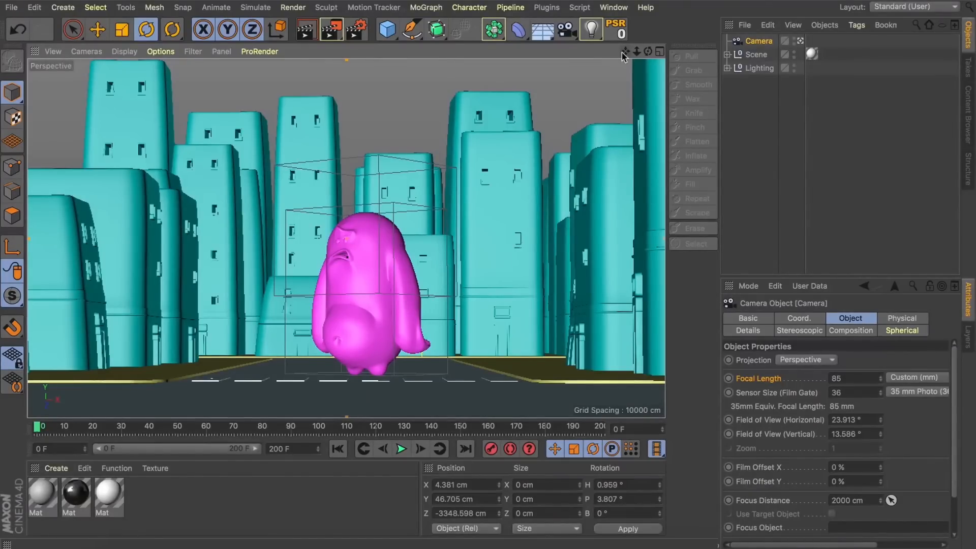
Keyframe the camera's focal length at 85 mm on frame 0 and 50 mm on frame 200.
click(729, 379)
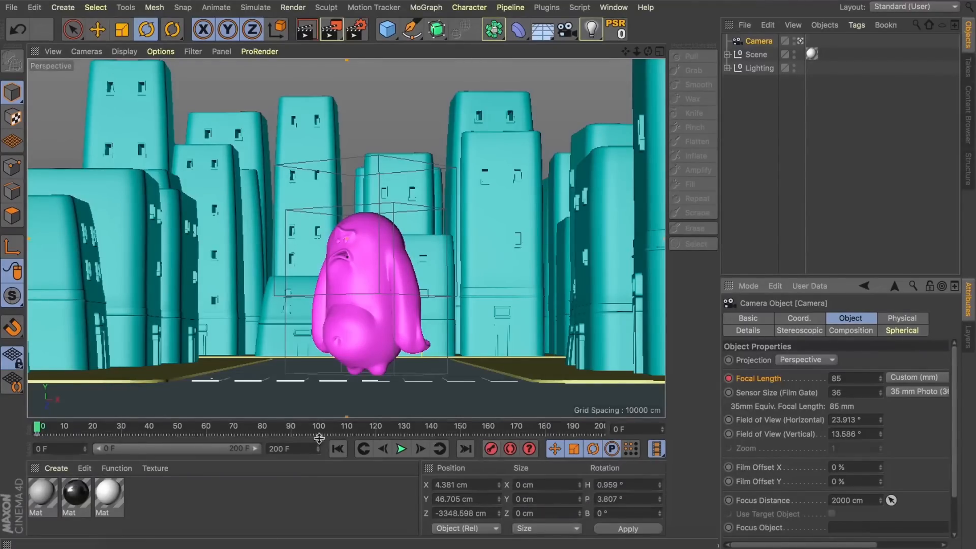
drag(546, 429, 630, 435)
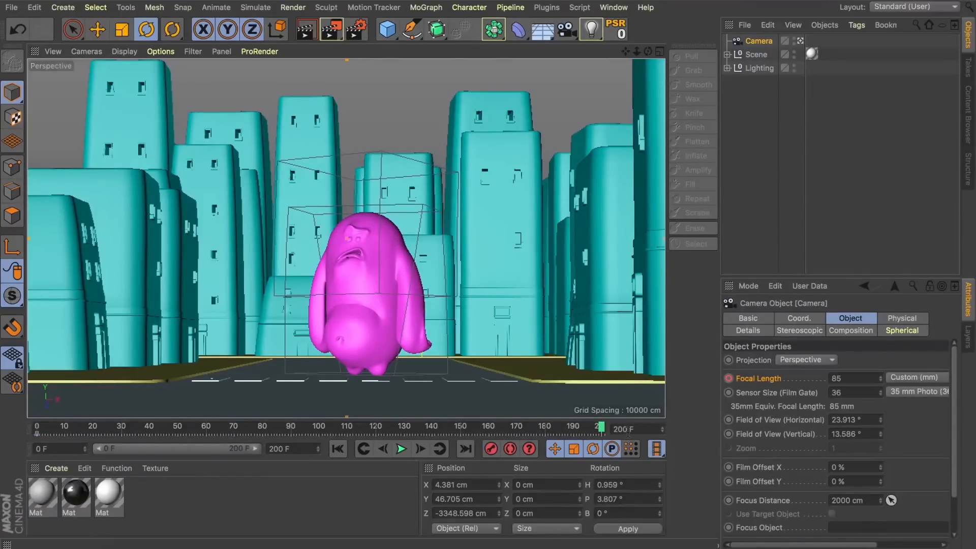
double_click(870, 378)
text(50)
key(Return)
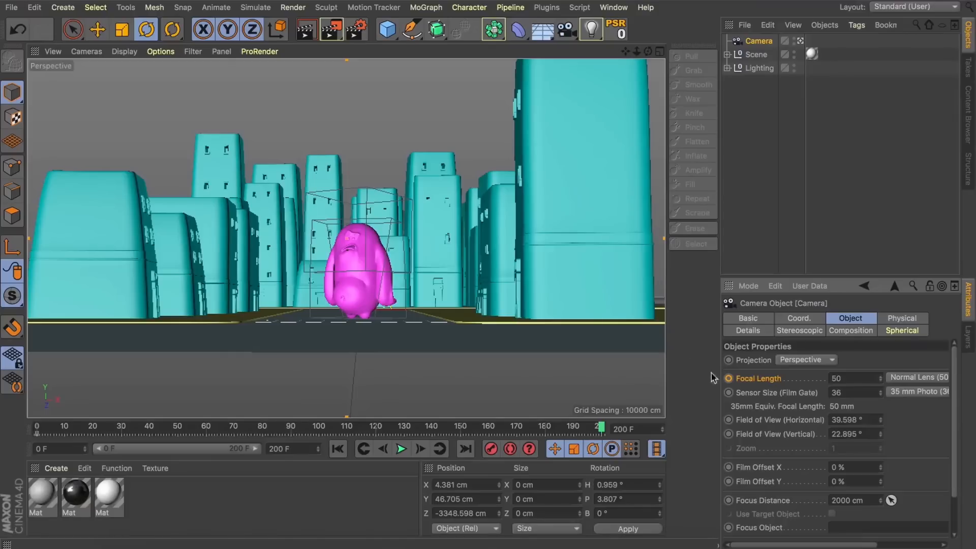
click(728, 378)
Keyframe the camera's starting position at frame 0 and a position dollied in close to the character at frame 200.
mouse_move(601, 429)
mouse_down()
mouse_move(141, 428)
mouse_move(426, 428)
mouse_move(437, 420)
mouse_move(571, 429)
mouse_move(240, 429)
mouse_move(609, 431)
mouse_up()
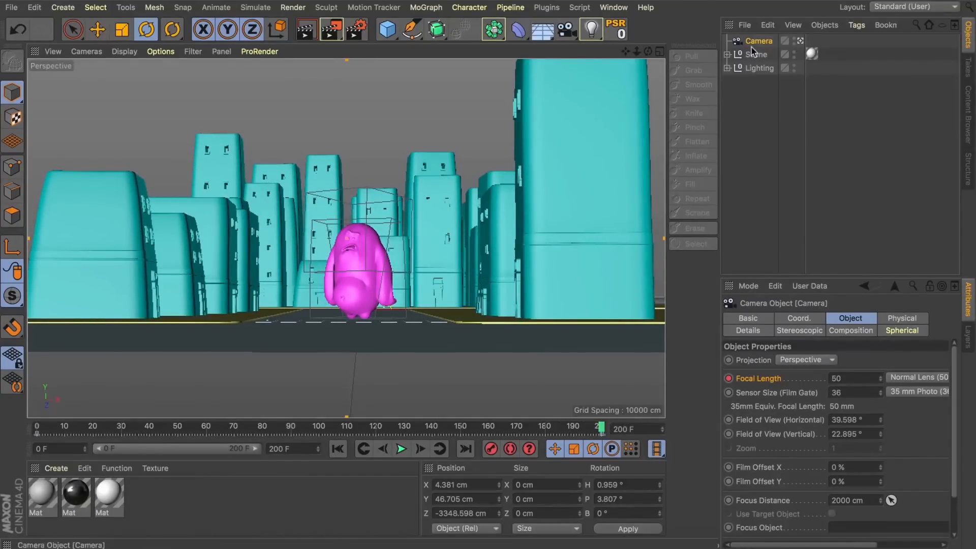
mouse_move(637, 50)
mouse_down()
mouse_move(647, 39)
mouse_move(639, 52)
mouse_move(630, 45)
mouse_move(639, 55)
mouse_up()
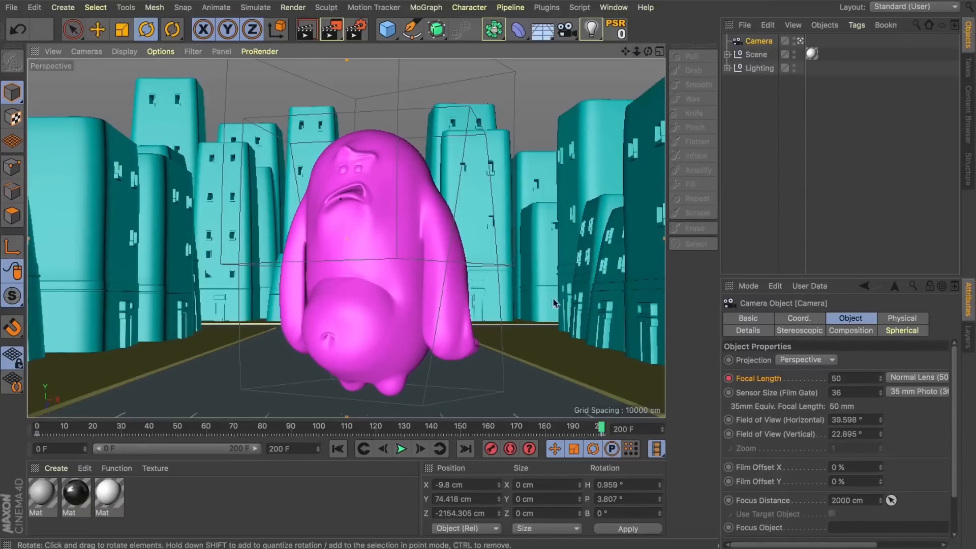
click(492, 449)
Play the new camera's dolly zoom animation from the first frame.
click(338, 449)
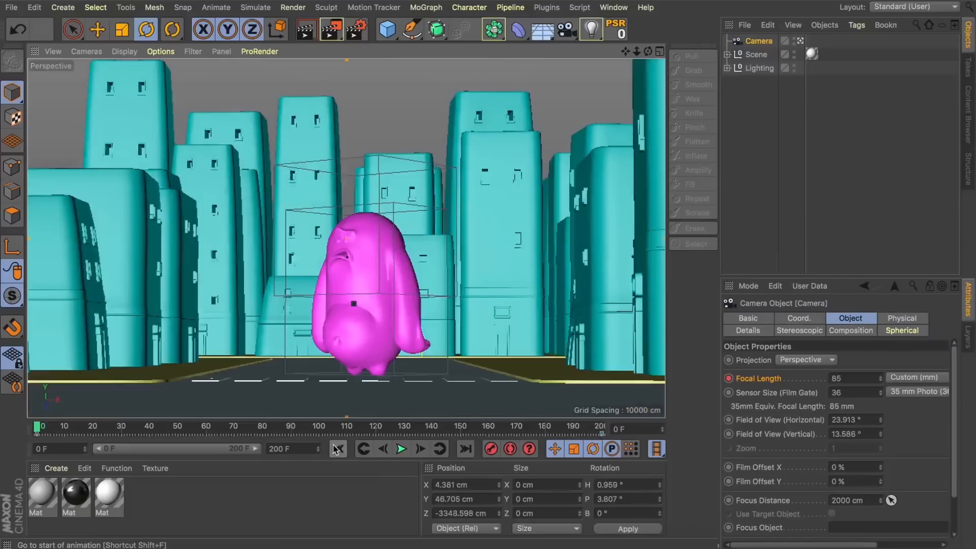
click(402, 449)
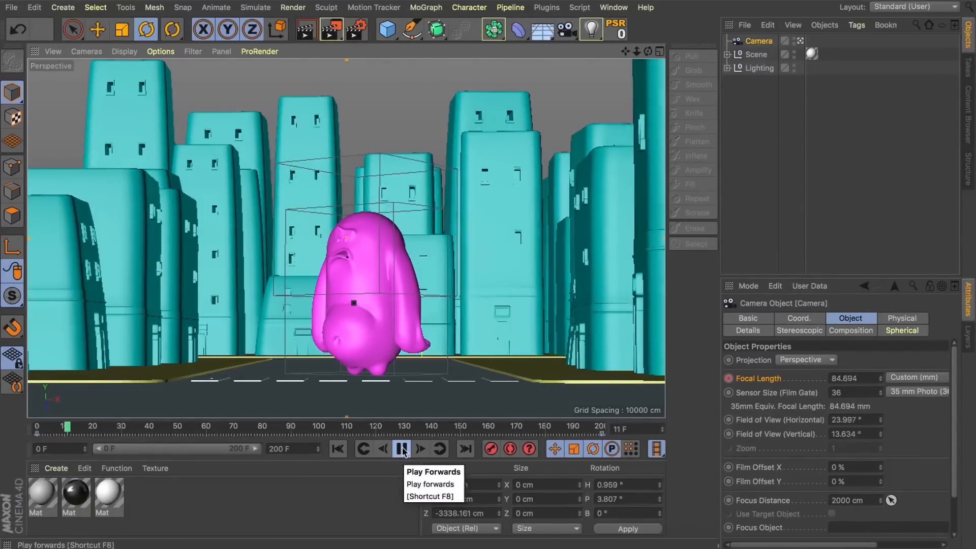